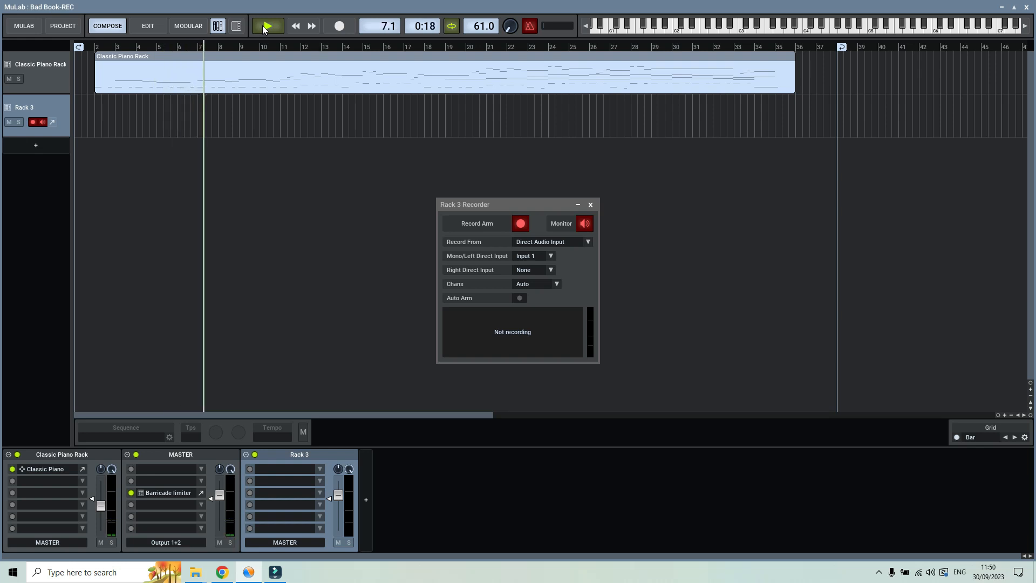
Stop playback and, in MuseScore, view the Bad Book parts for trumpet, flugelhorn, both baritone horns and tuba
left_click(266, 26)
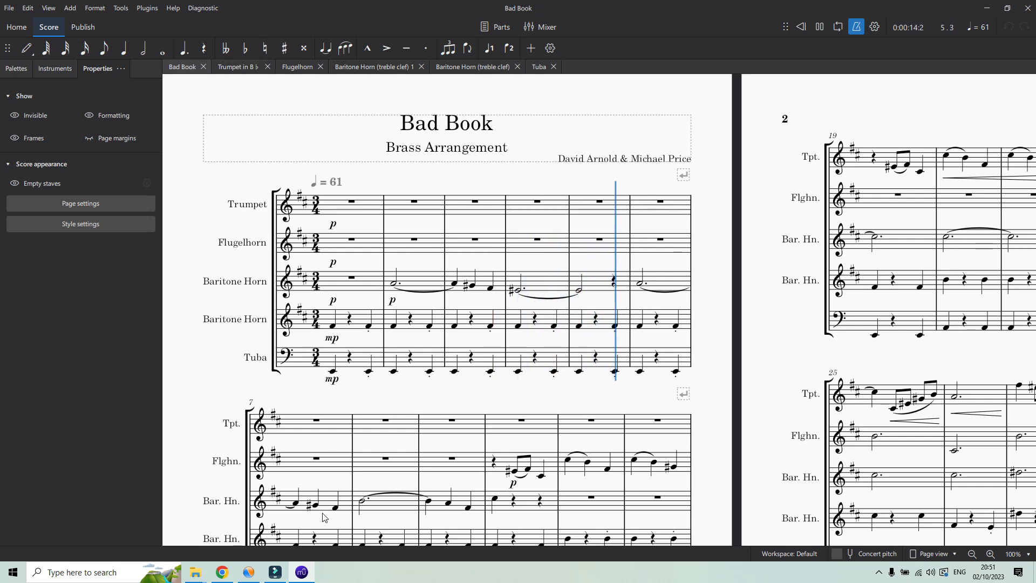
key("space")
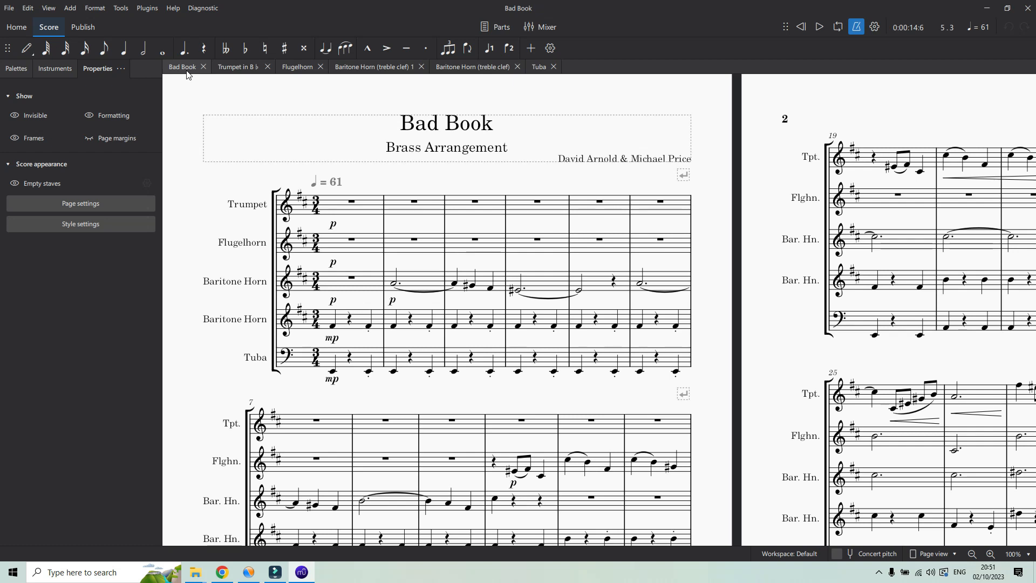
left_click(241, 67)
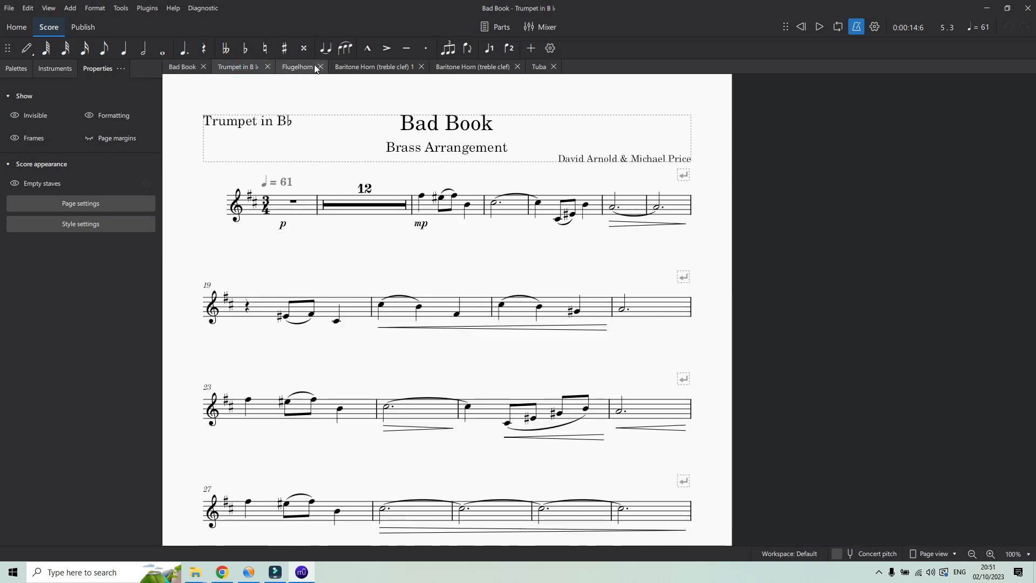
left_click(298, 65)
left_click(356, 66)
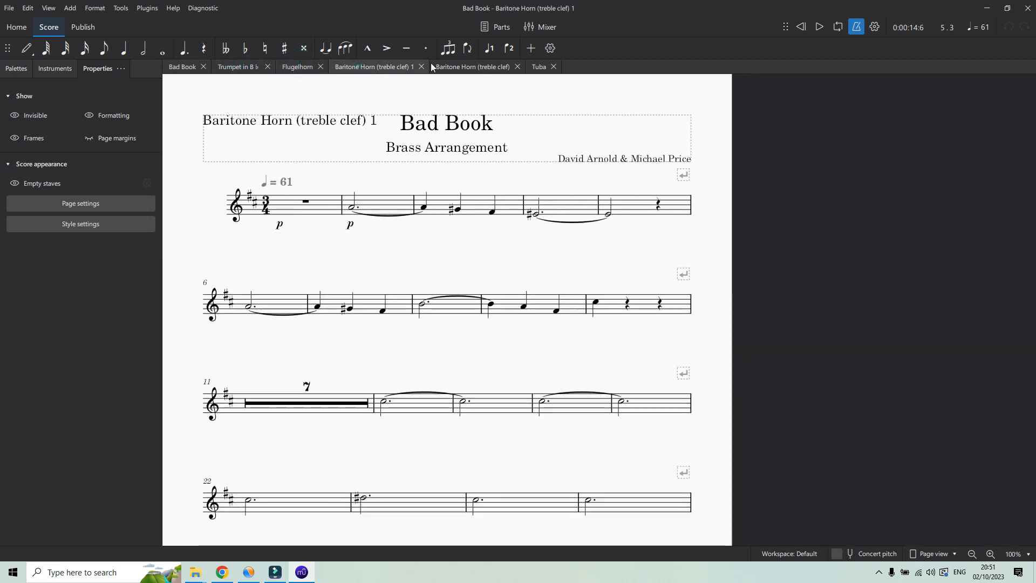
left_click(472, 67)
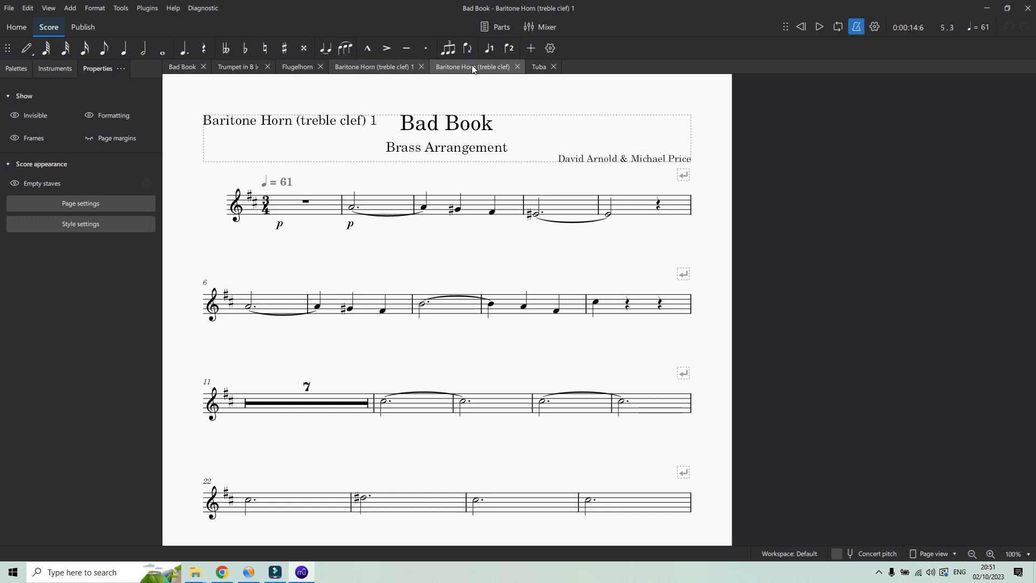
left_click(538, 67)
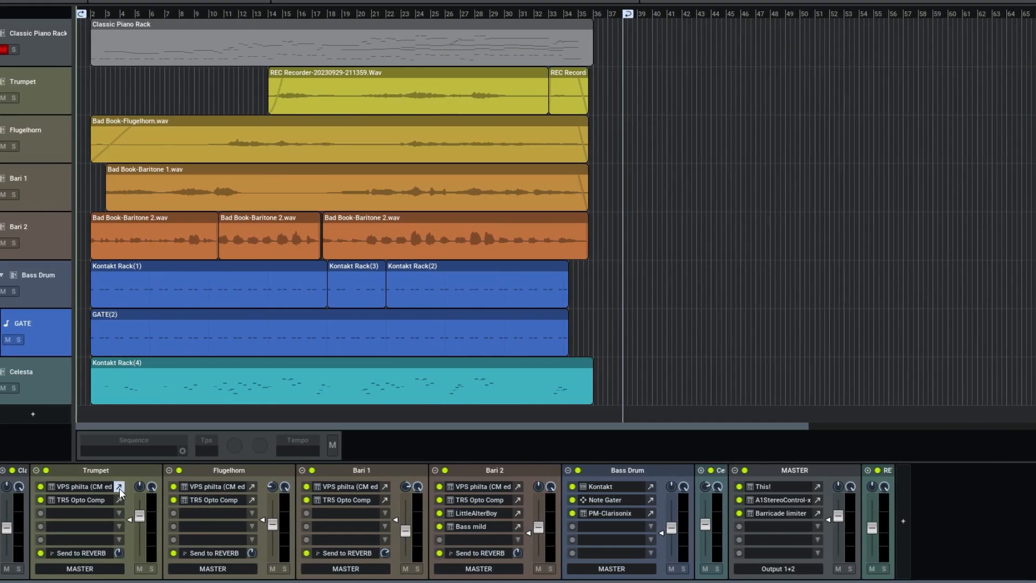
In MuLab, check the VPS philta filter settings on the Trumpet, Flugelhorn, Bari 1 and Bari 2 channels
left_click(102, 486)
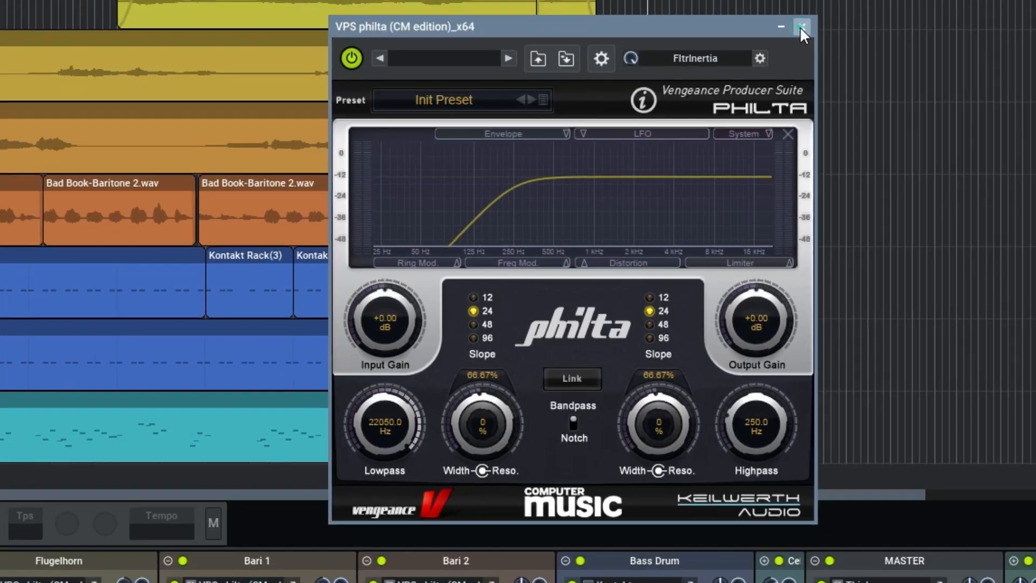
left_click(802, 29)
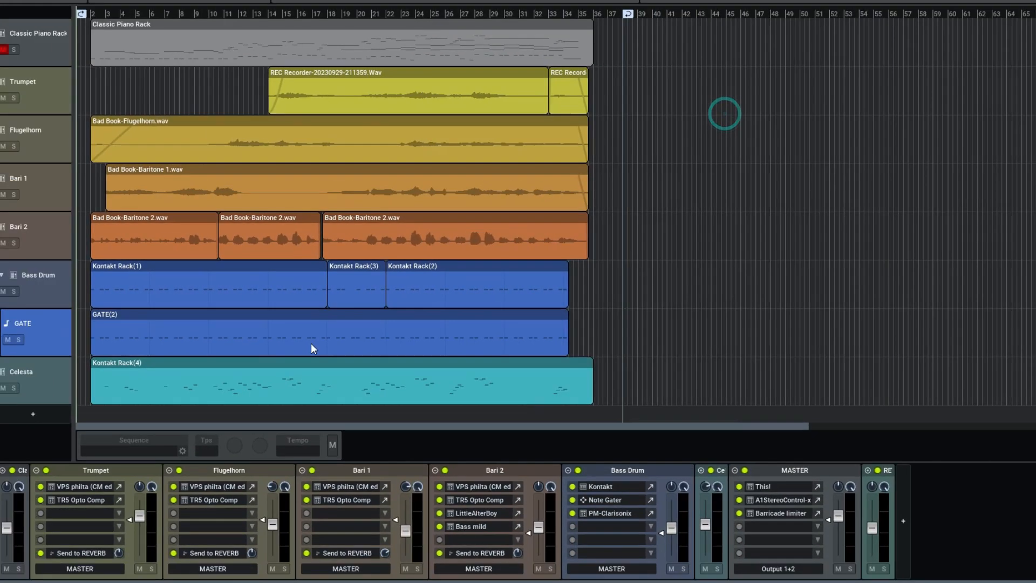
left_click(253, 486)
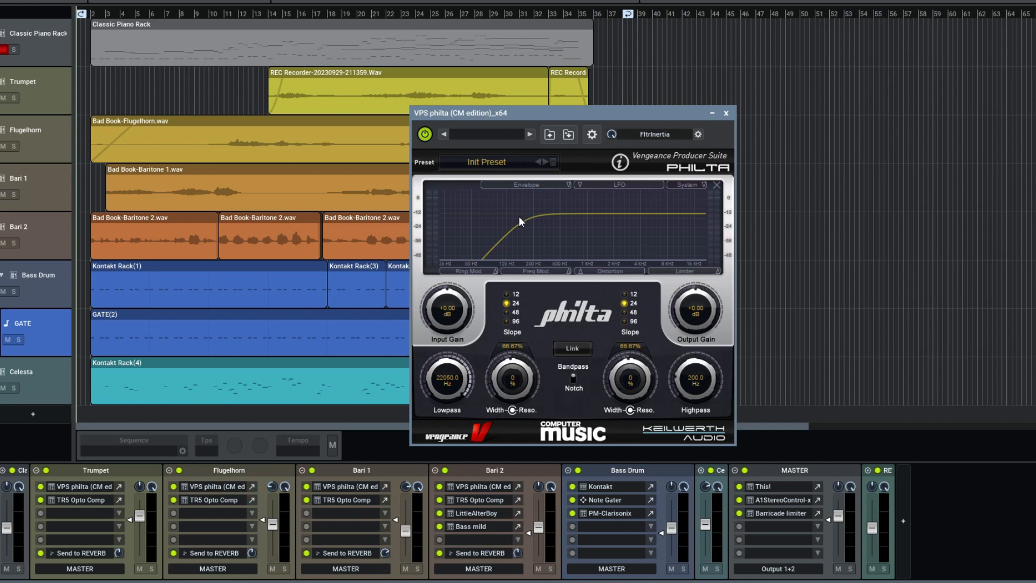
left_click(726, 112)
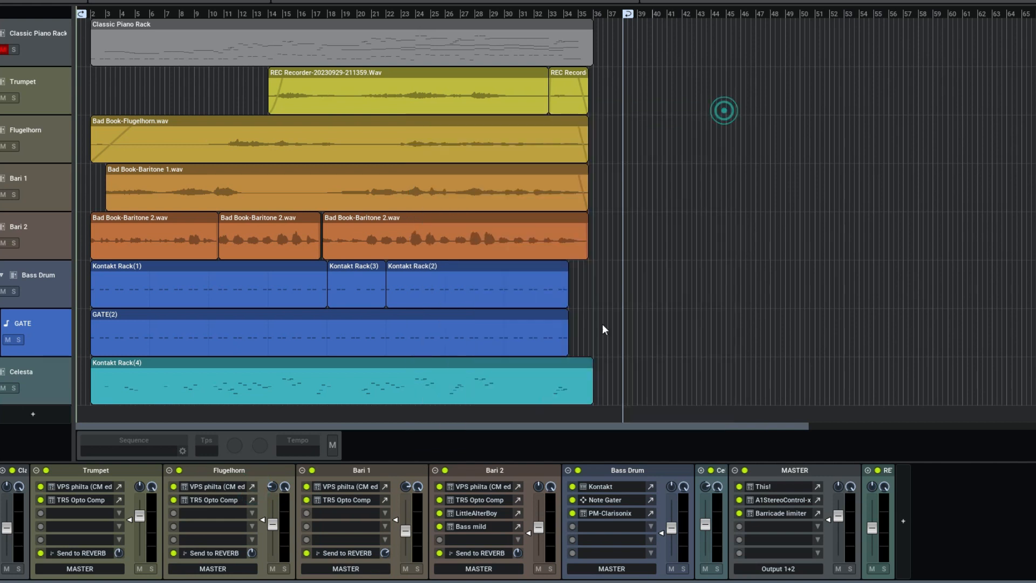
left_click(385, 487)
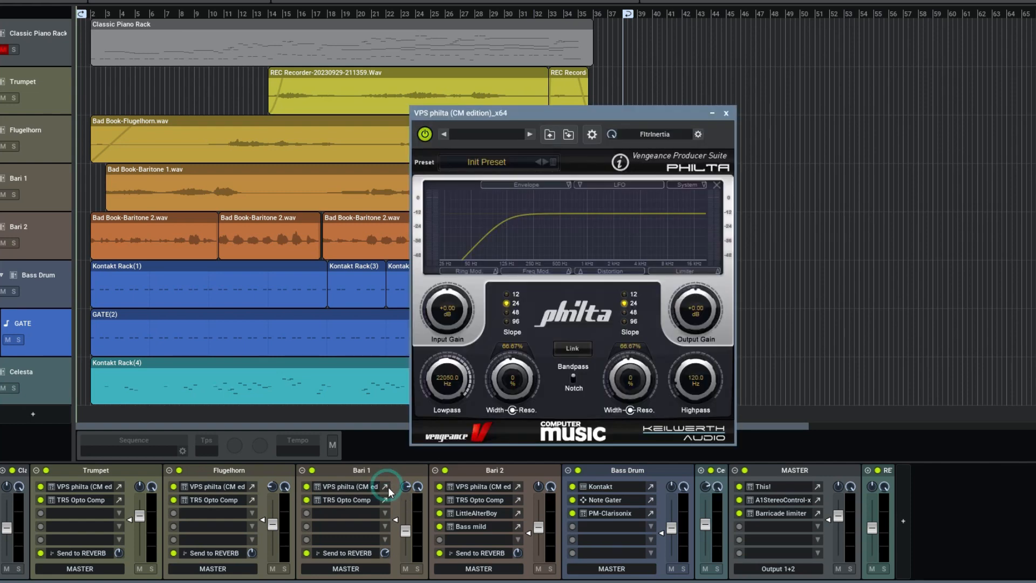
left_click(726, 113)
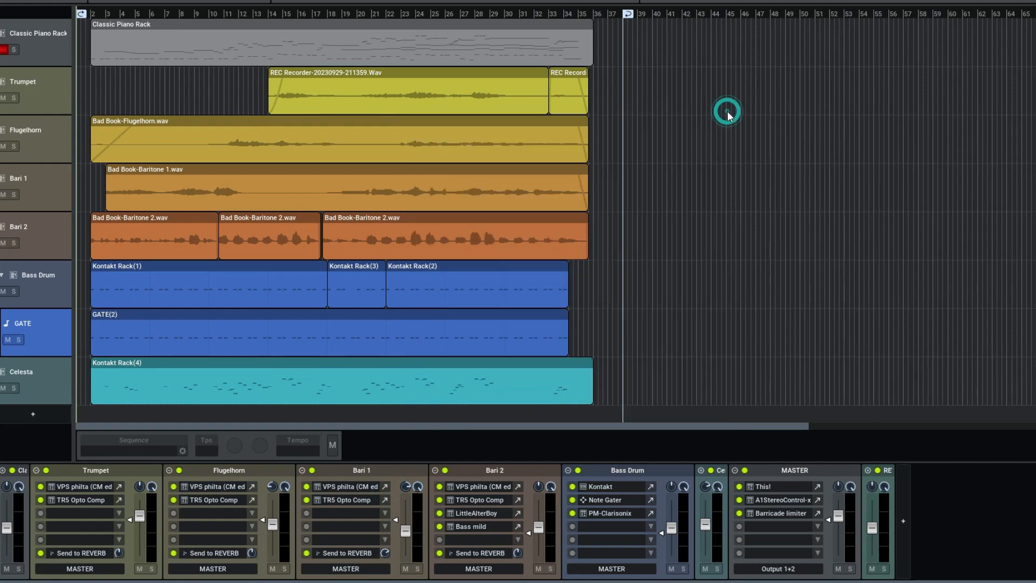
left_click(518, 487)
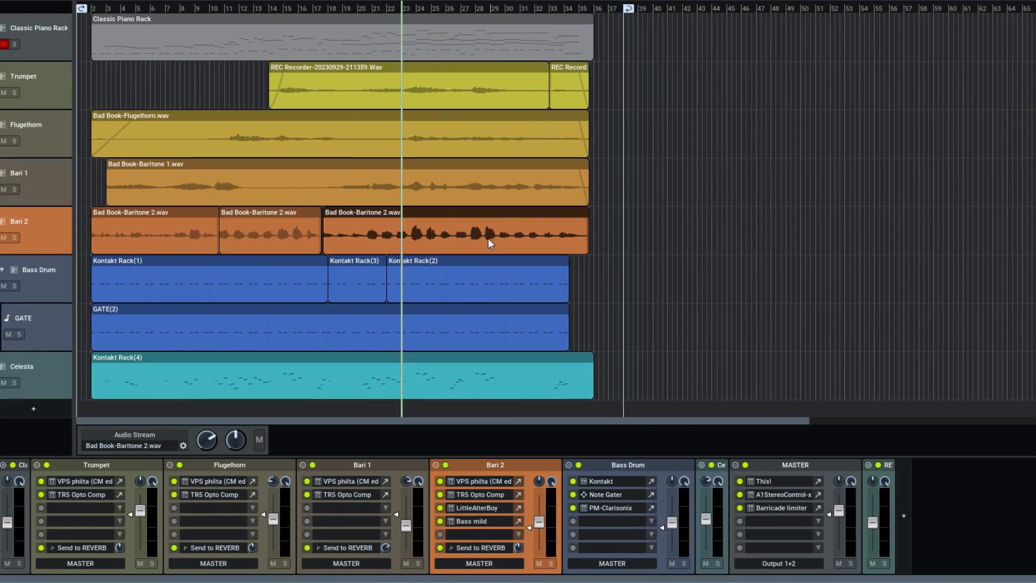
Inspect the waveform of the last Bad Book-Baritone 2.wav clip, and open the compressor on the Bari 2 channel
double_click(488, 237)
scroll(768, 208, "up", 5)
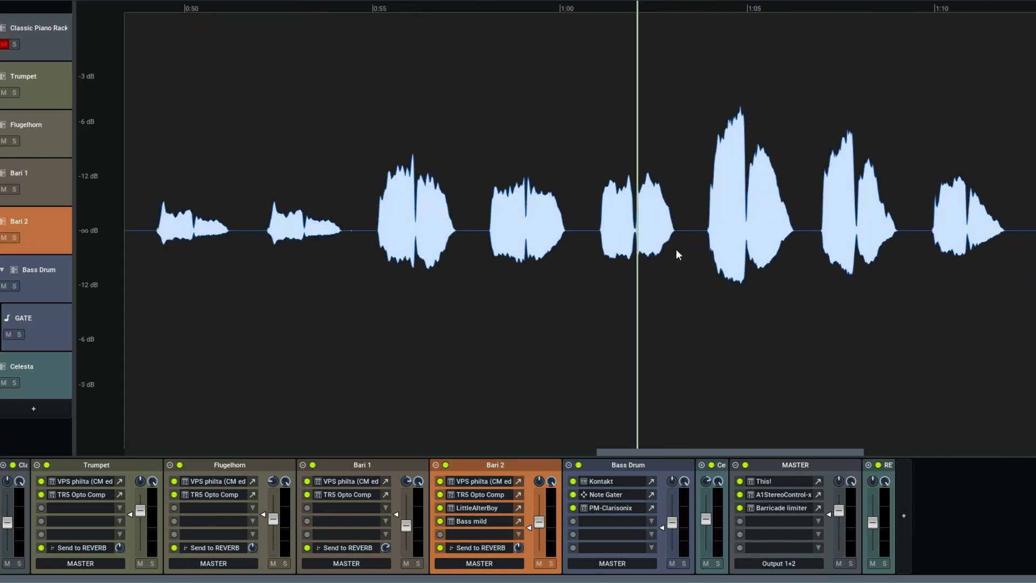
scroll(684, 235, "down", 4)
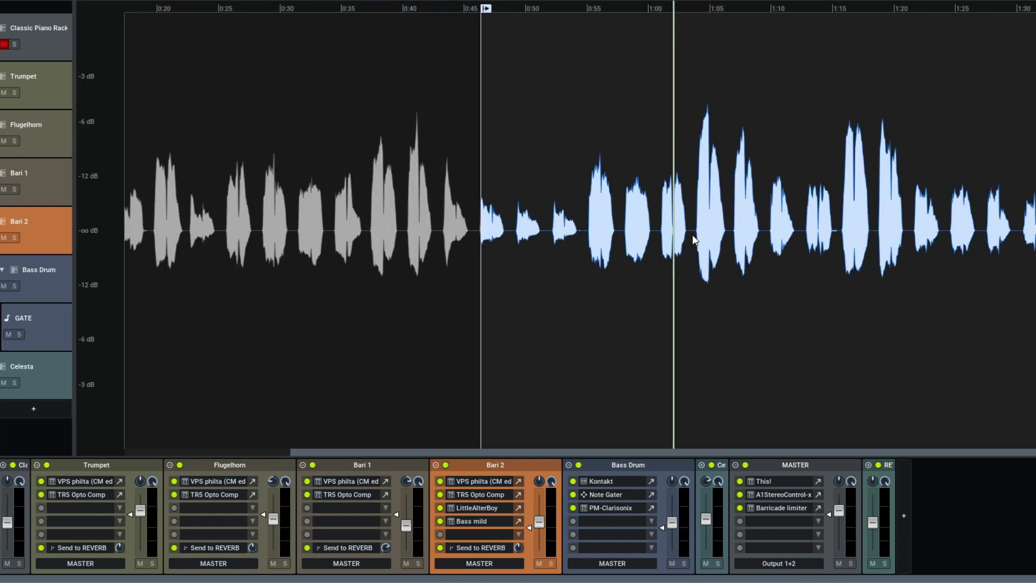
left_click(125, 0)
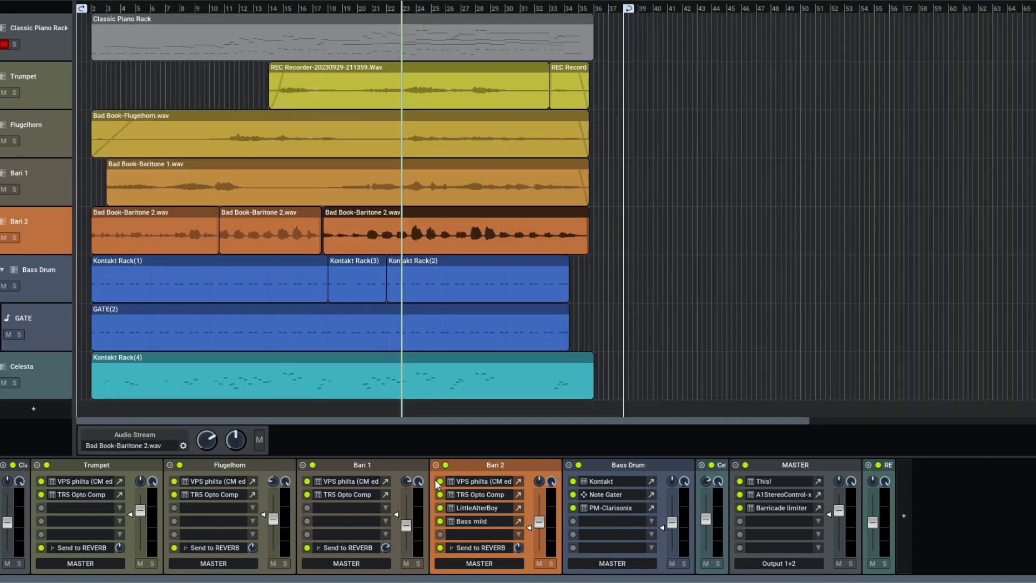
left_click(518, 494)
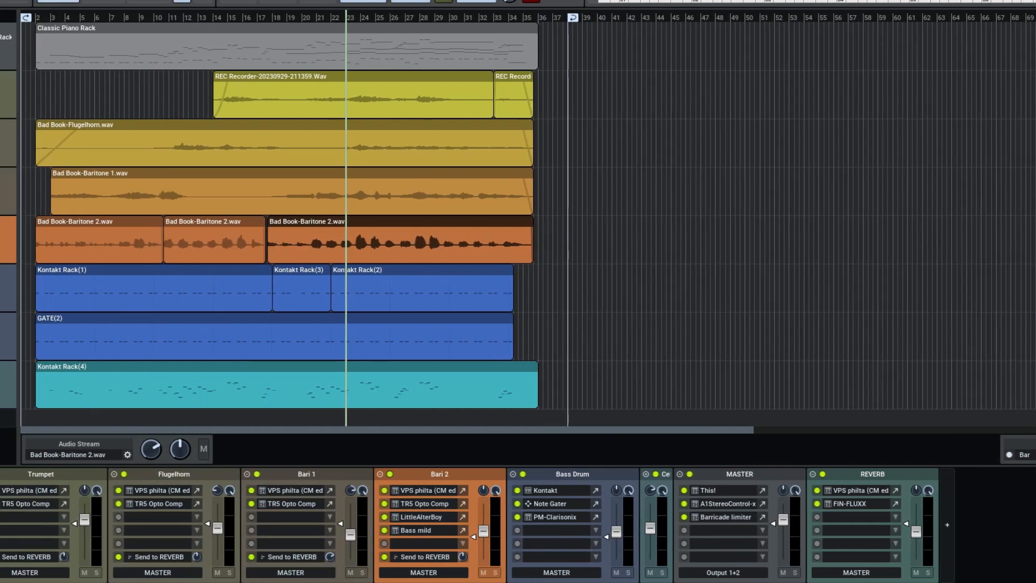
View the FIN-FLUXX reverb and the VPS philta filter on the REVERB channel
left_click(895, 504)
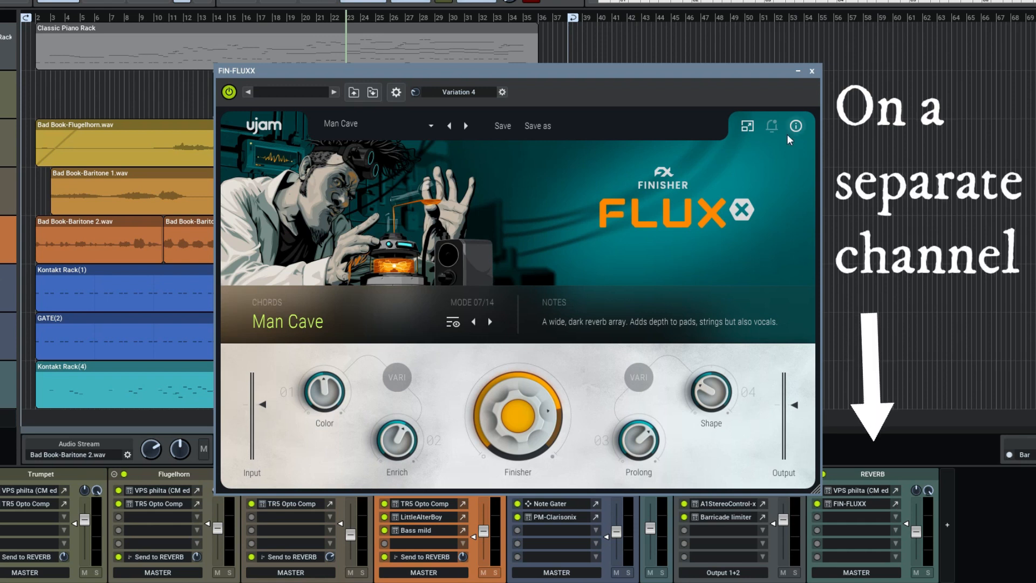
left_click(812, 71)
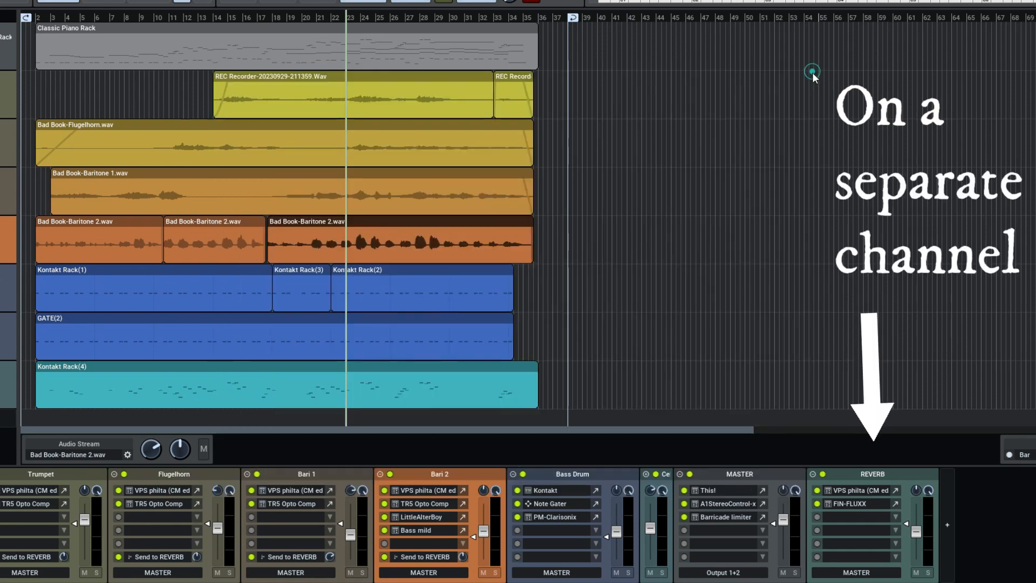
left_click(896, 490)
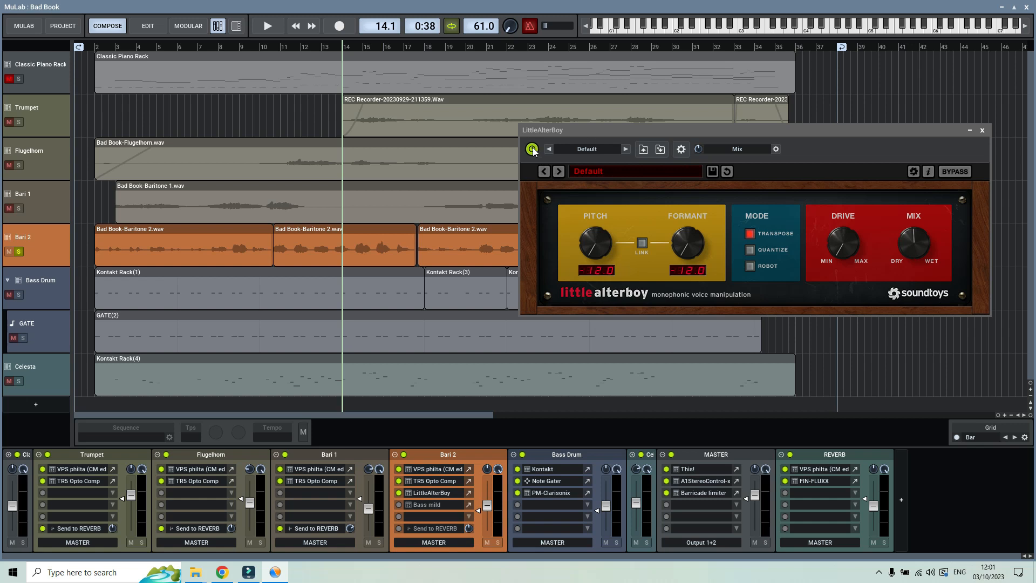
Audition the soloed Bari 2 track from bar 14 with LittleAlterBoy switched off and again with it switched on
left_click(532, 149)
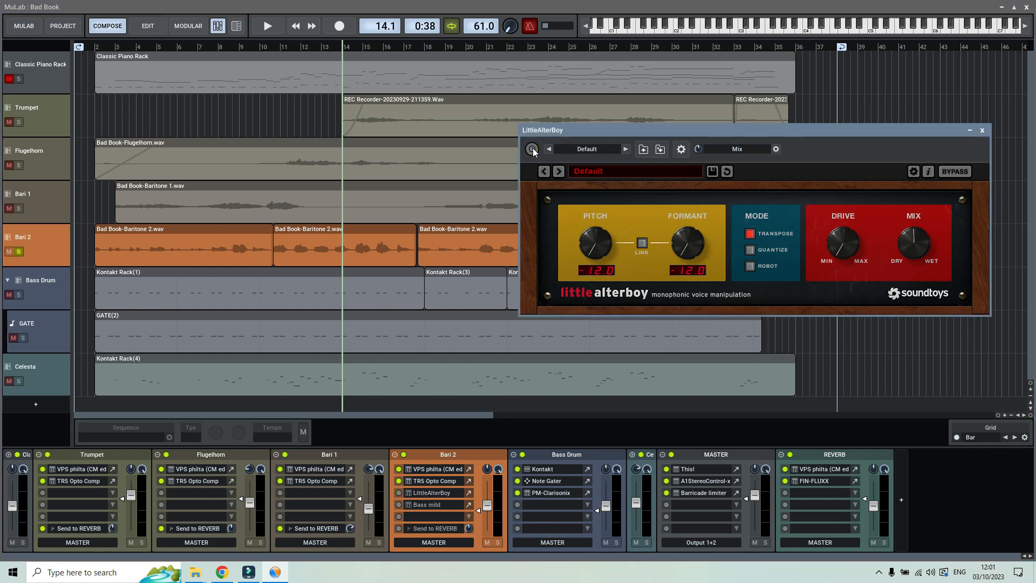
left_click(262, 28)
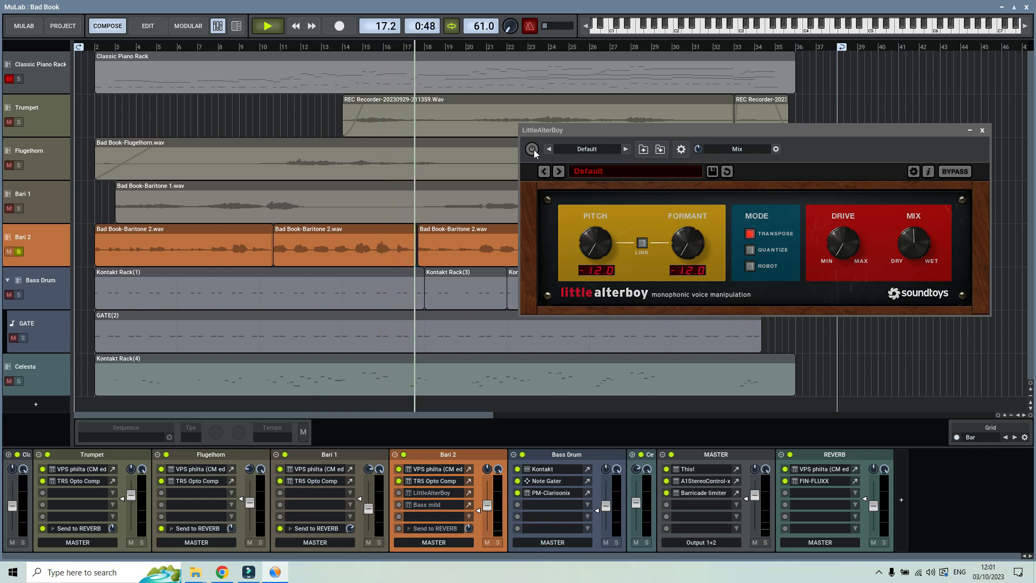
key("space")
left_click(532, 149)
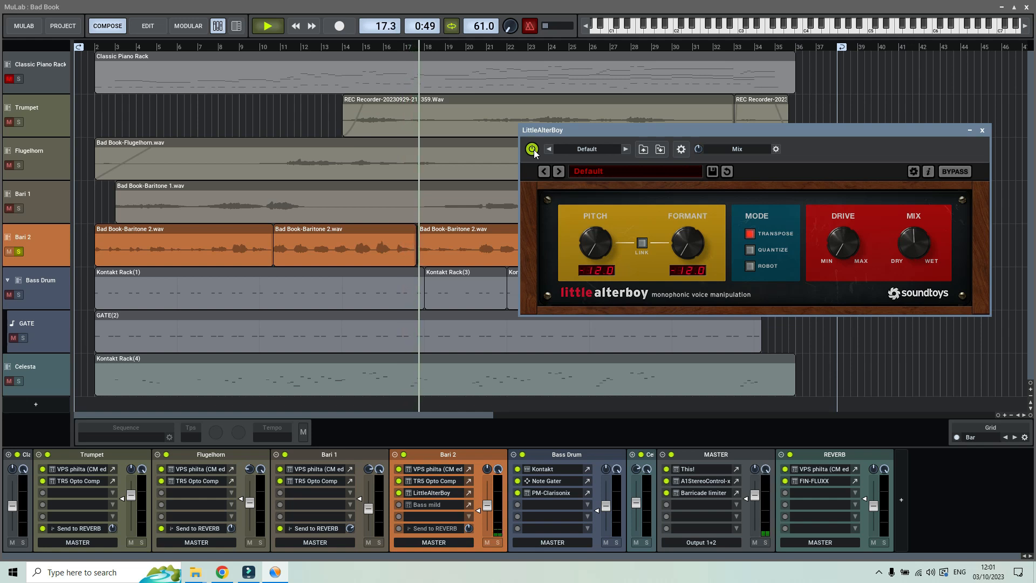
key("space")
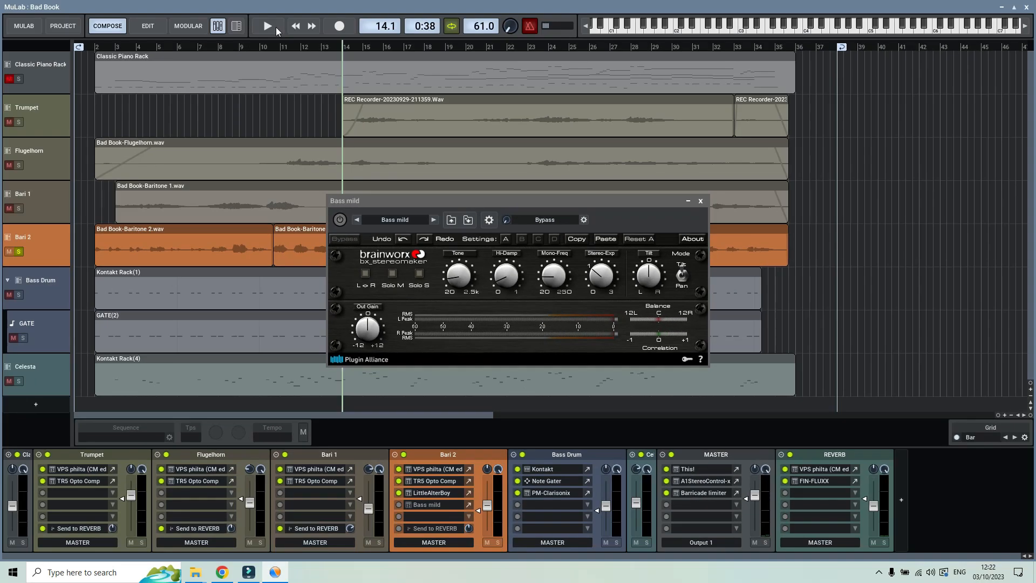
Play the soloed Bari 2 track with the Bass mild stereo effect off, and switch the effect on for a second playback
left_click(277, 31)
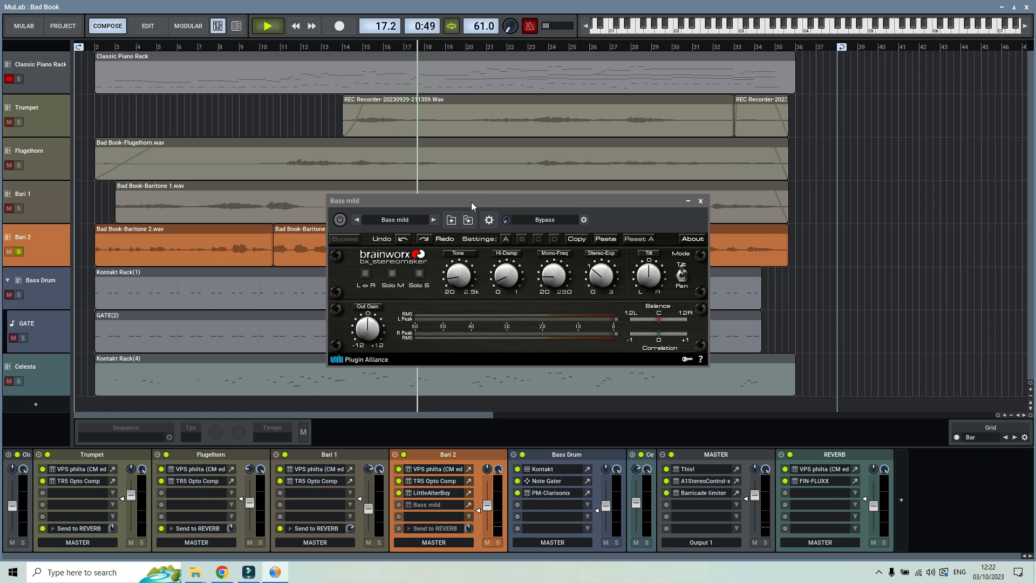
key("space")
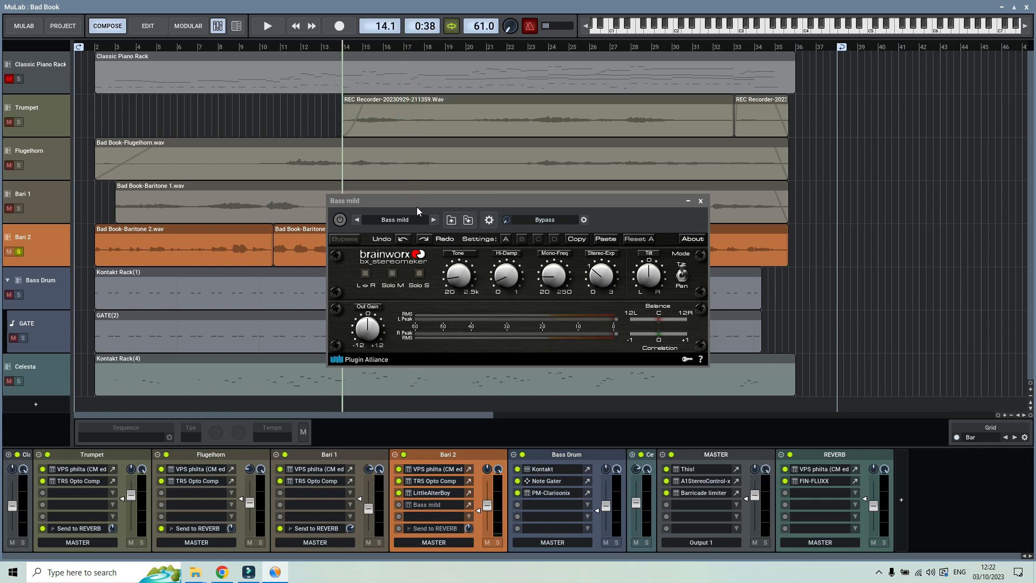
left_click(339, 220)
left_click(266, 27)
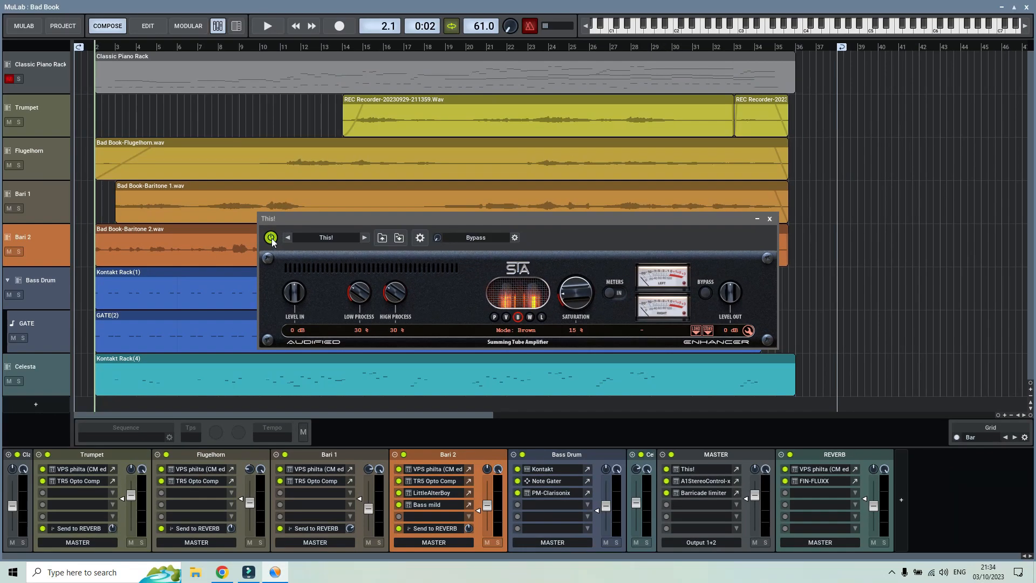
Compare the full mix from bar 2 with the This! summing tube amplifier on the MASTER channel switched off and on
left_click(271, 238)
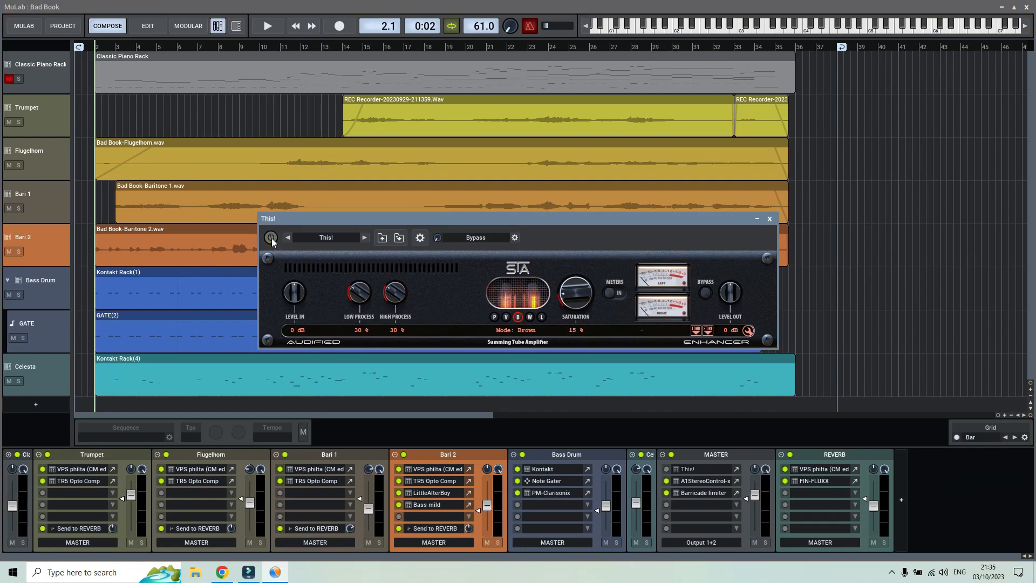
left_click(269, 27)
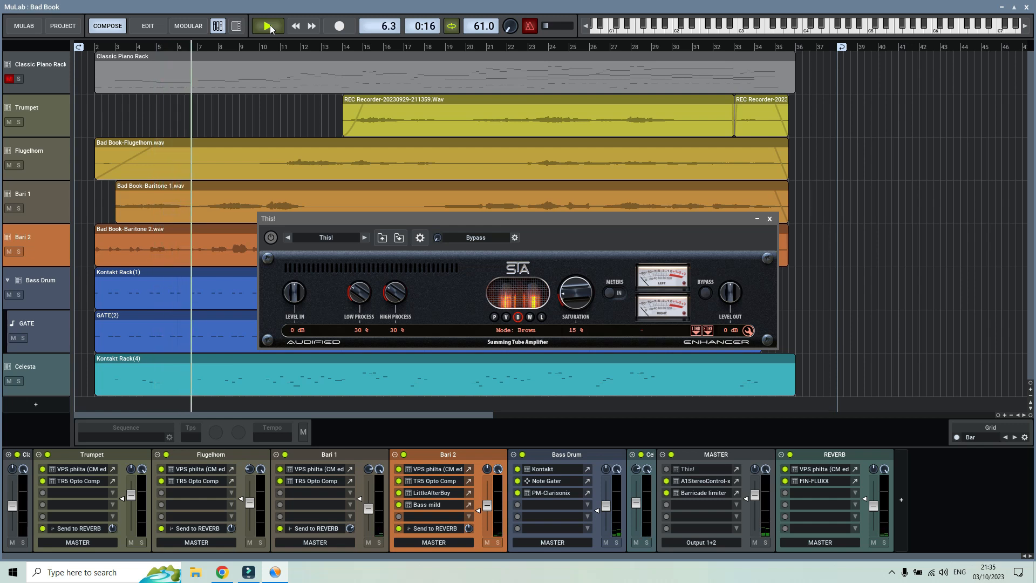
left_click(268, 26)
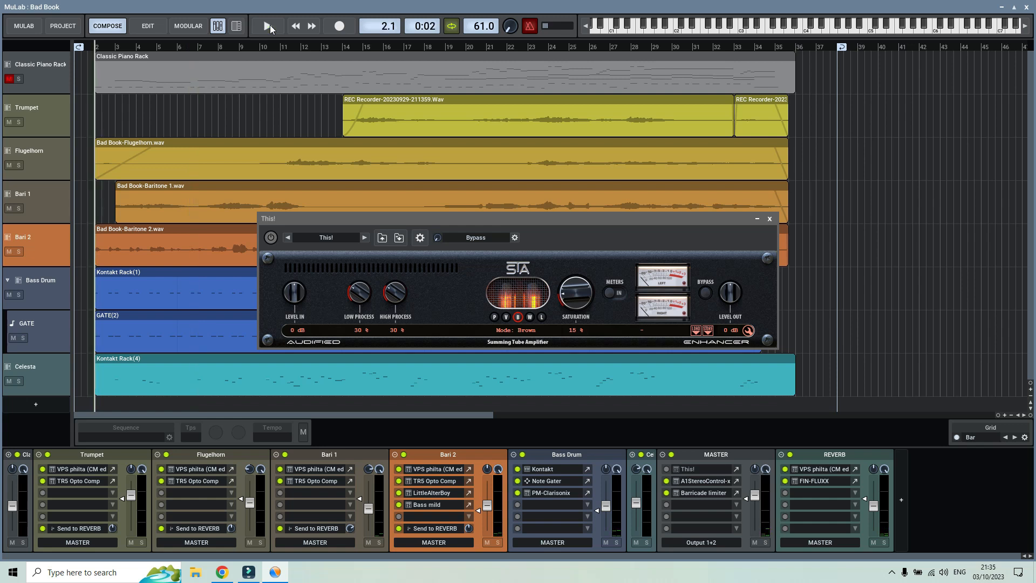
left_click(270, 238)
left_click(268, 26)
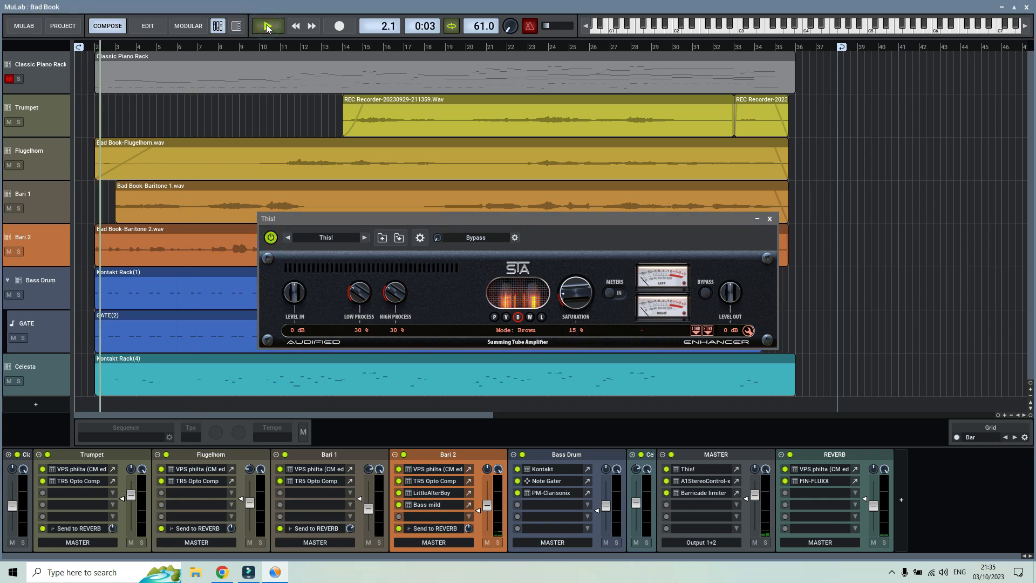